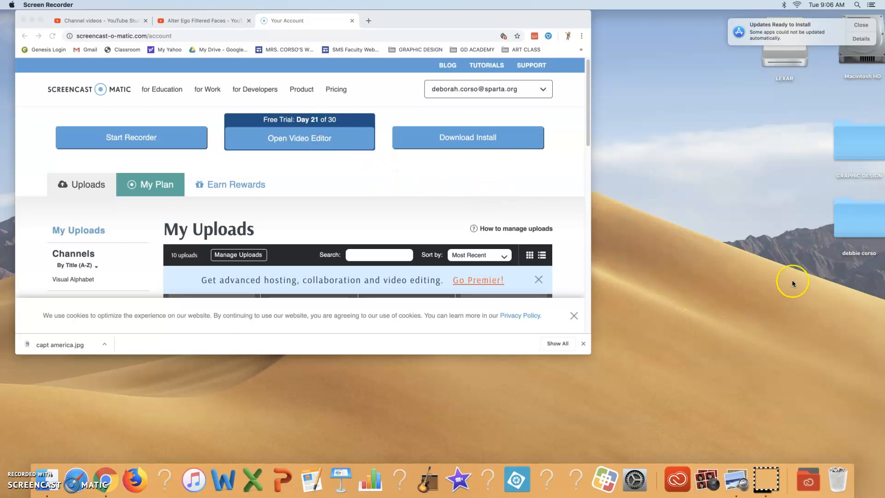
Step: Launch Adobe Photoshop CC 2018 from the Applications folder
{"action": "left_click", "coordinate": [807, 483]}
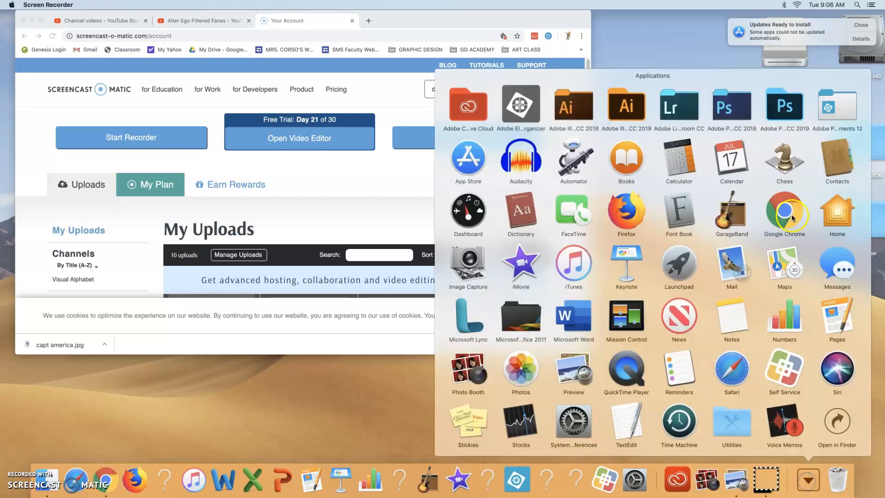
{"action": "left_click", "coordinate": [733, 109]}
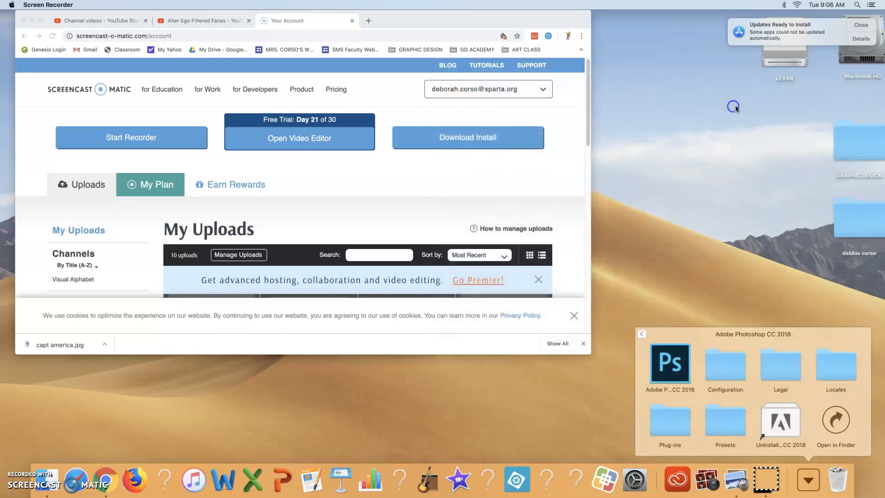
{"action": "left_click", "coordinate": [662, 362]}
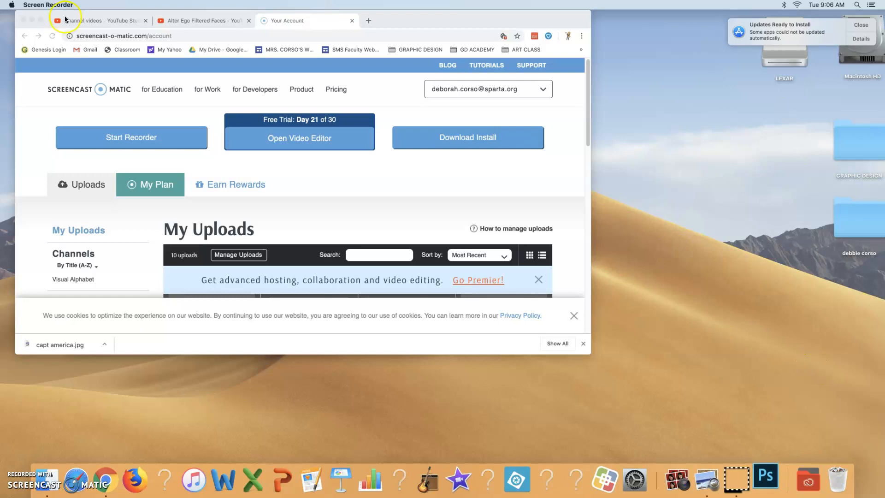
Step: Clear the desktop by minimizing the browser and closing the Finder and capt america.jpg preview windows
{"action": "left_click", "coordinate": [32, 21]}
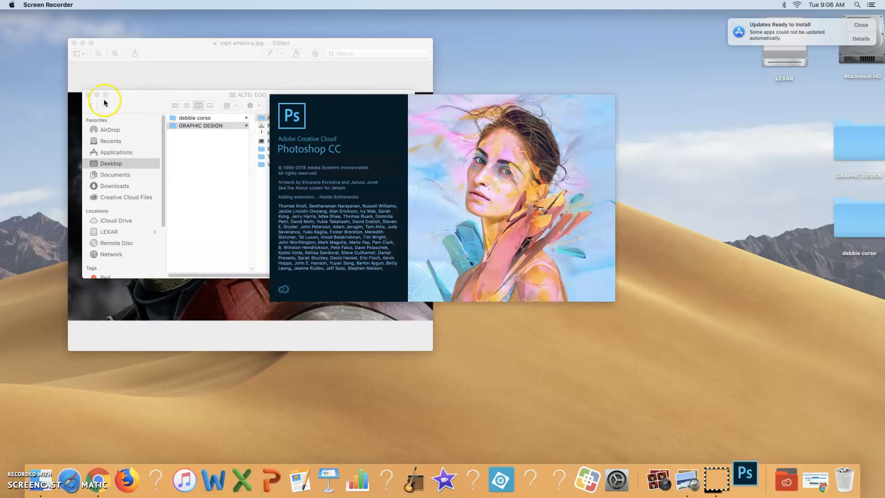
{"action": "left_click", "coordinate": [88, 95]}
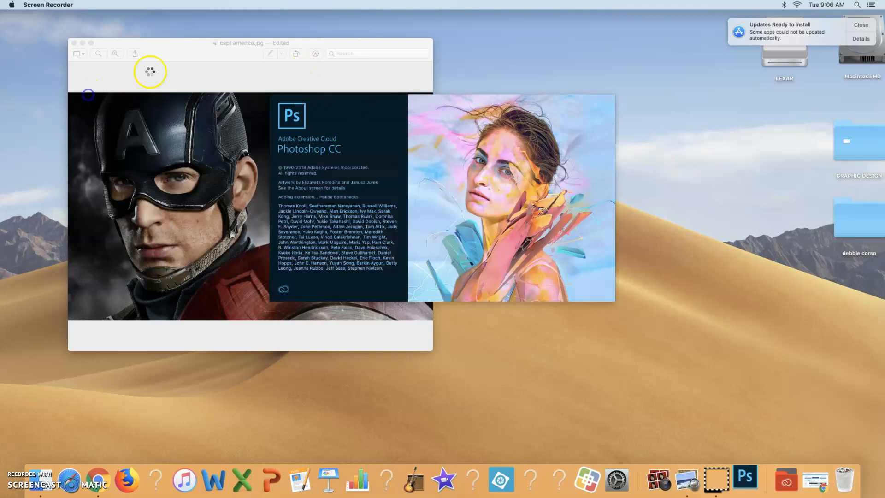
{"action": "left_click", "coordinate": [73, 43]}
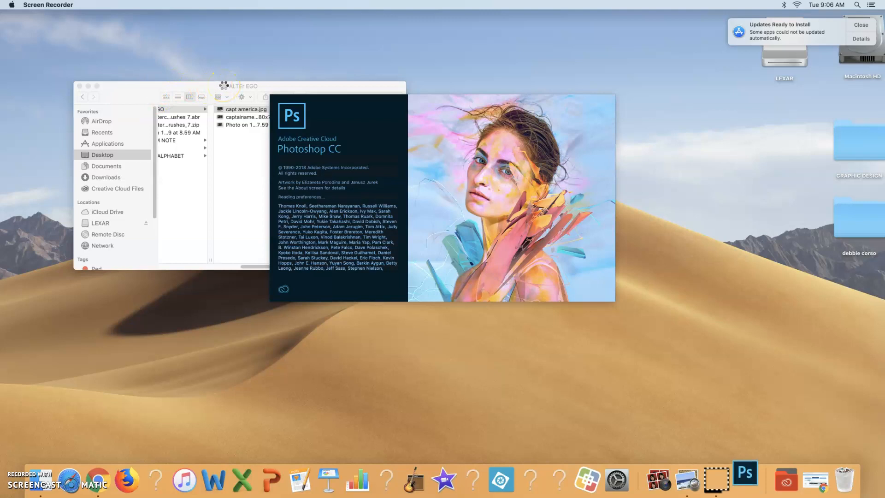
Step: Move the ALTEr EGO folder window clear of Photoshop and preview the portrait photo and Captain America images in it
{"action": "left_click_drag", "start_coordinate": [224, 86], "coordinate": [690, 98]}
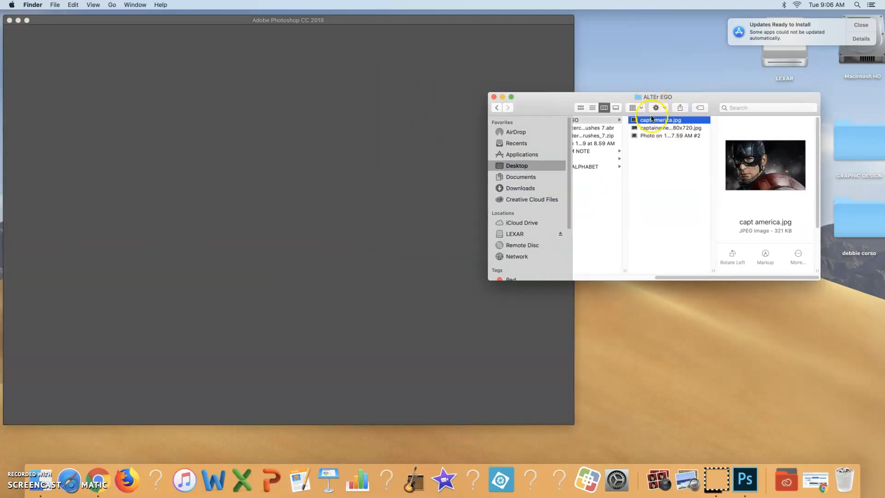
{"action": "left_click", "coordinate": [655, 136]}
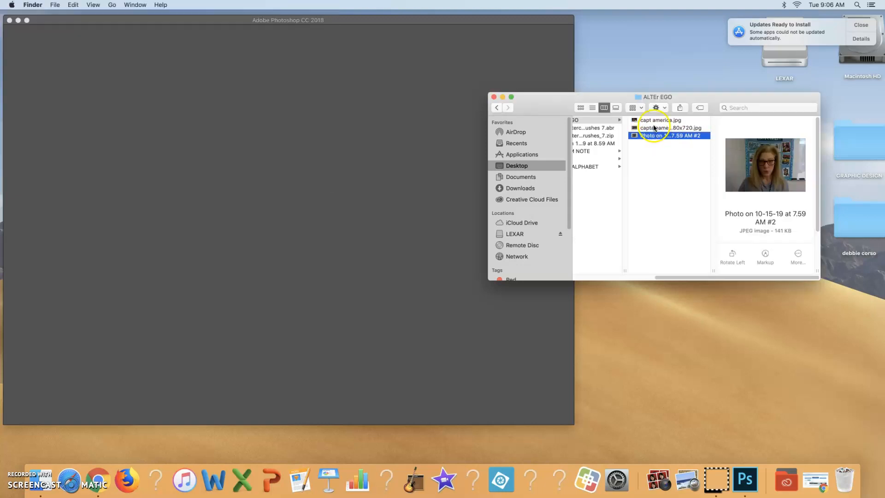
{"action": "left_click", "coordinate": [654, 128]}
{"action": "left_click", "coordinate": [652, 120]}
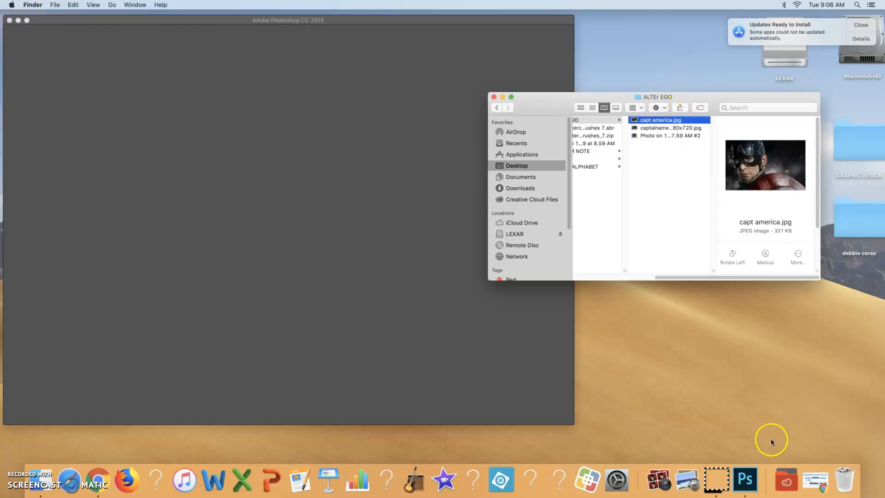
Step: Switch to Photo Booth, copy the most recent portrait snapshot to the desktop, and leave the camera window
{"action": "left_click", "coordinate": [659, 475]}
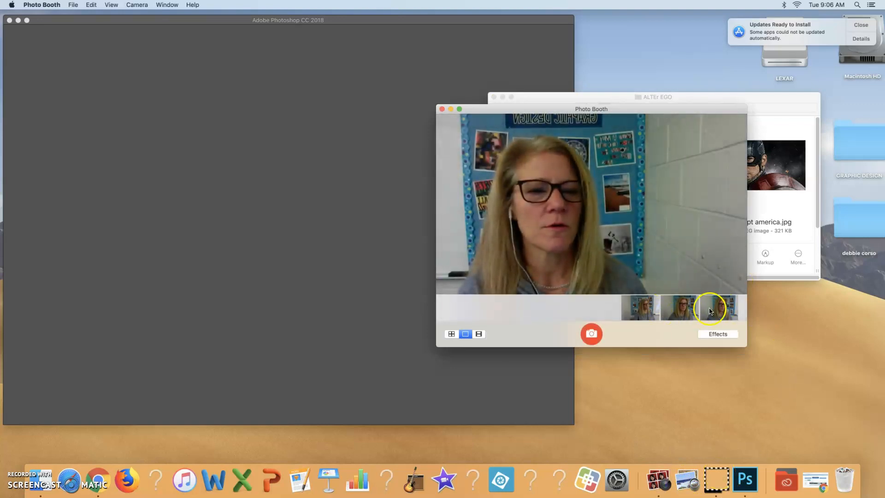
{"action": "left_click", "coordinate": [725, 312]}
{"action": "left_click_drag", "start_coordinate": [719, 312], "coordinate": [781, 290]}
{"action": "left_click", "coordinate": [461, 110]}
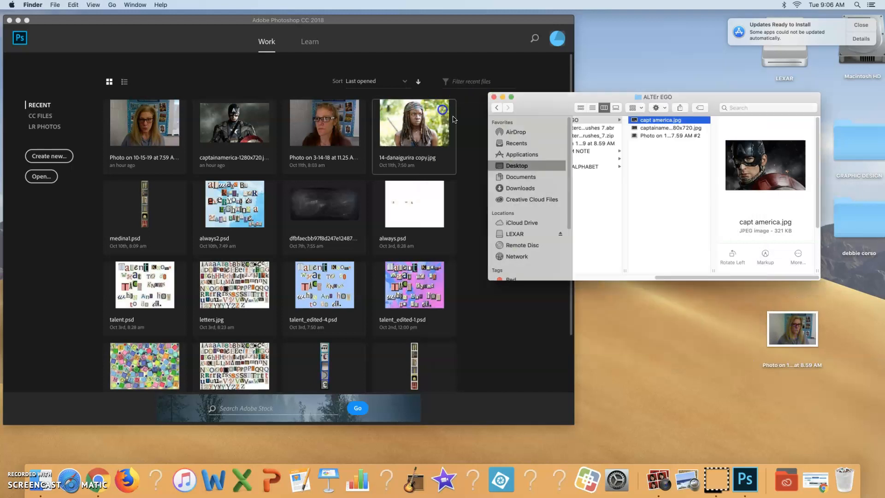
Step: Move the 8.59 AM portrait photo from the desktop into the ALTEr EGO folder and close the folder window
{"action": "left_click_drag", "start_coordinate": [792, 328], "coordinate": [698, 199]}
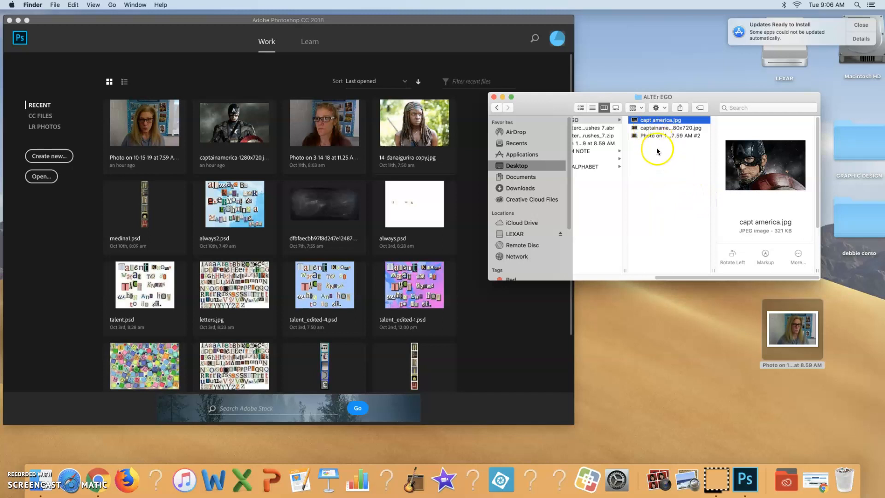
{"action": "left_click_drag", "start_coordinate": [773, 320], "coordinate": [659, 185]}
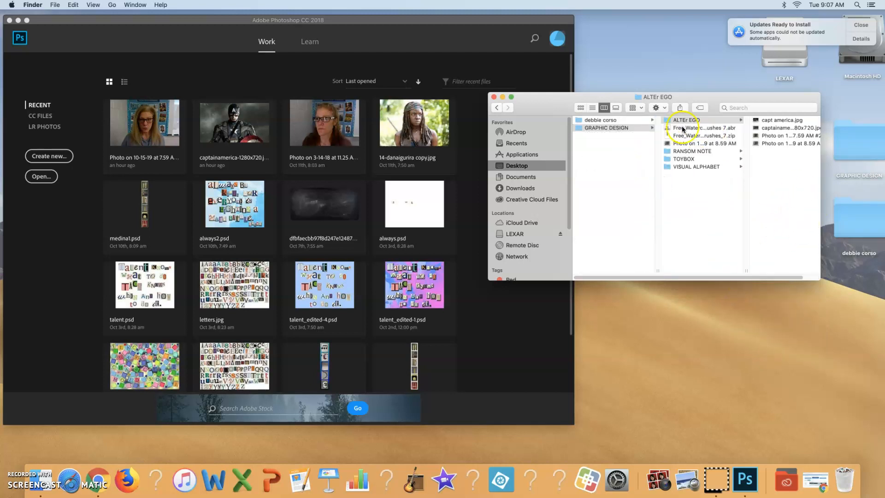
{"action": "left_click", "coordinate": [493, 98]}
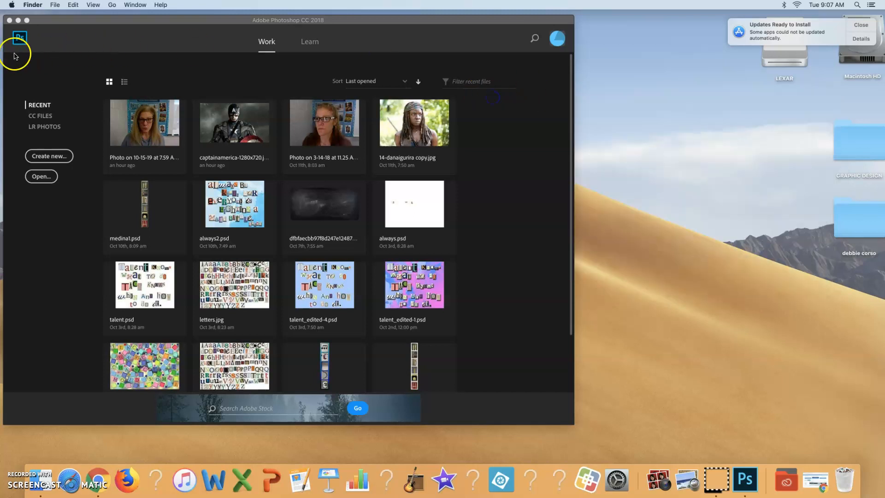
Step: Start opening files in Photoshop and browse to the ALTEr EGO folder inside GRAPHIC DESIGN on the Desktop
{"action": "left_click", "coordinate": [42, 176]}
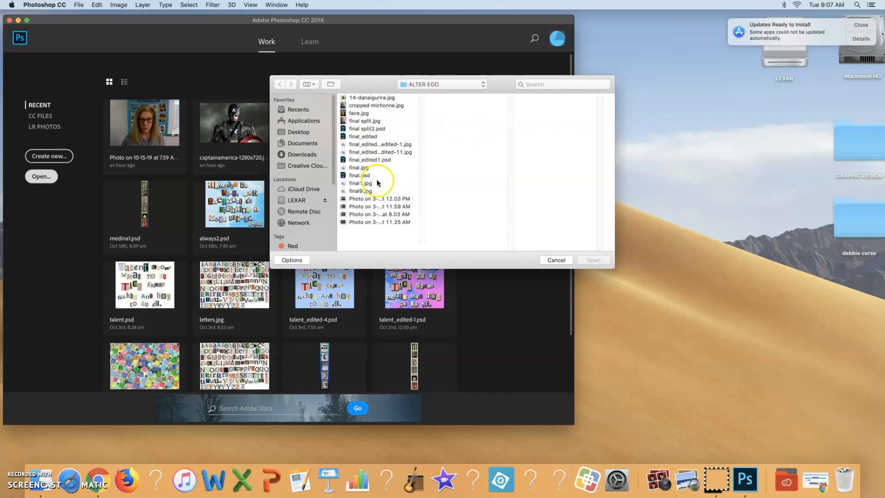
{"action": "left_click", "coordinate": [434, 86]}
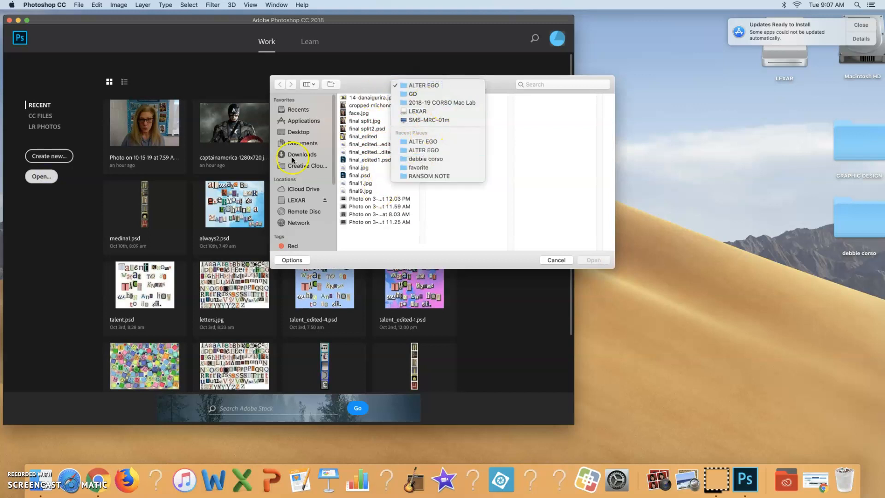
{"action": "left_click", "coordinate": [300, 134]}
{"action": "left_click", "coordinate": [299, 132]}
{"action": "left_click", "coordinate": [365, 105]}
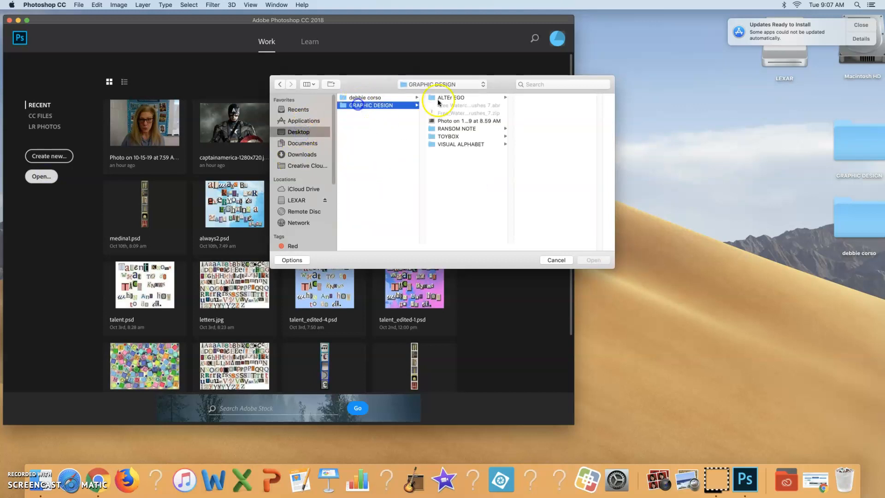
{"action": "left_click", "coordinate": [454, 97]}
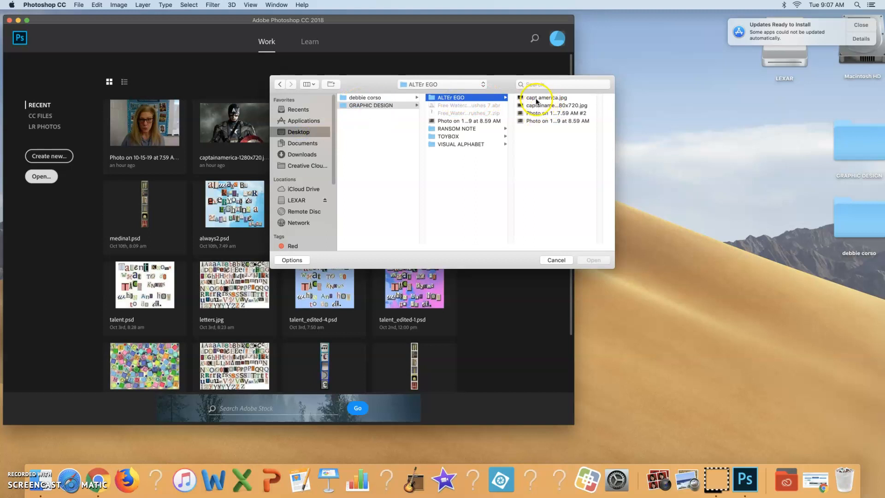
Step: Select only capt america.jpg and the 8.59 AM portrait photo and open both files together
{"action": "left_click", "coordinate": [536, 98]}
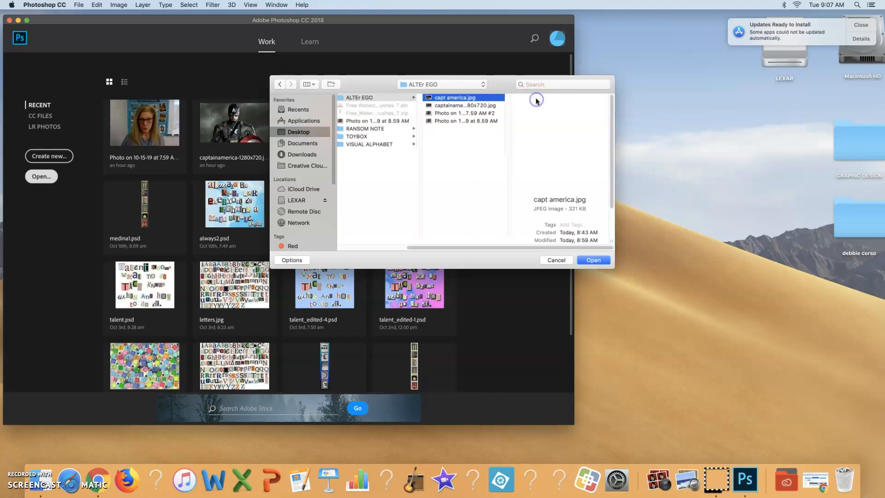
{"action": "left_click", "coordinate": [452, 121]}
{"action": "left_click", "coordinate": [451, 98]}
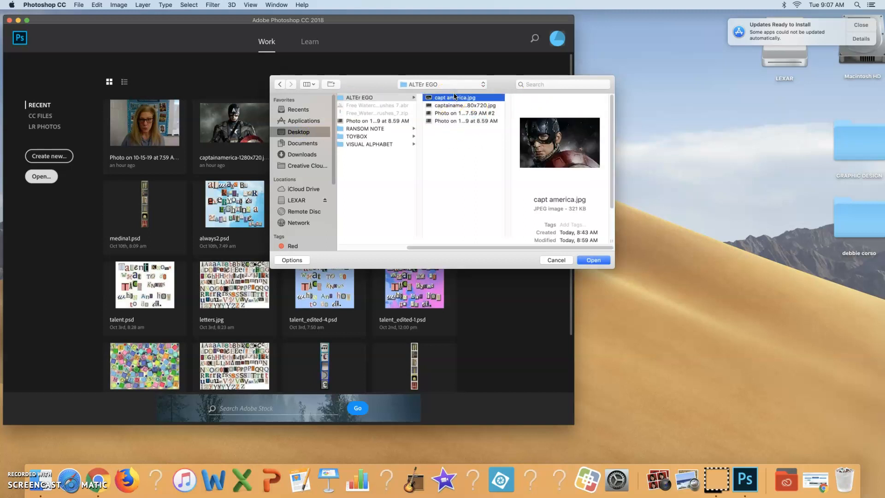
{"action": "left_click", "coordinate": [453, 121], "text": "shift"}
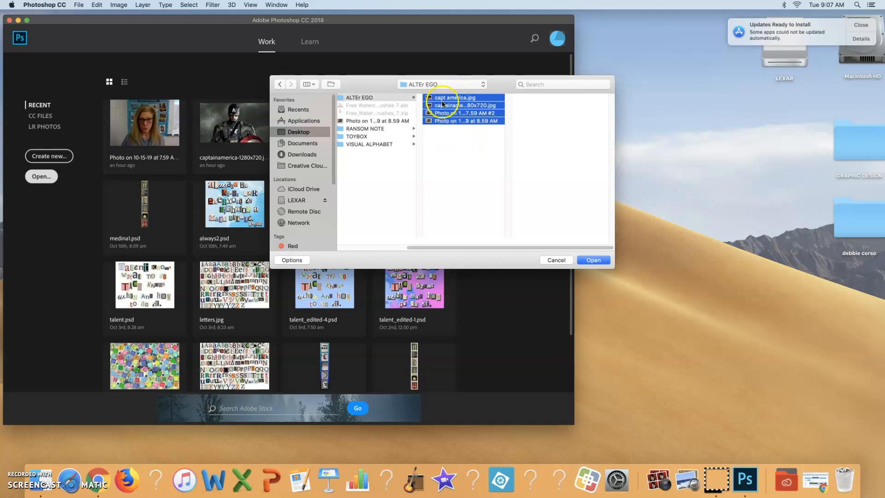
{"action": "left_click", "coordinate": [444, 106], "text": "super"}
{"action": "left_click", "coordinate": [448, 114], "text": "super"}
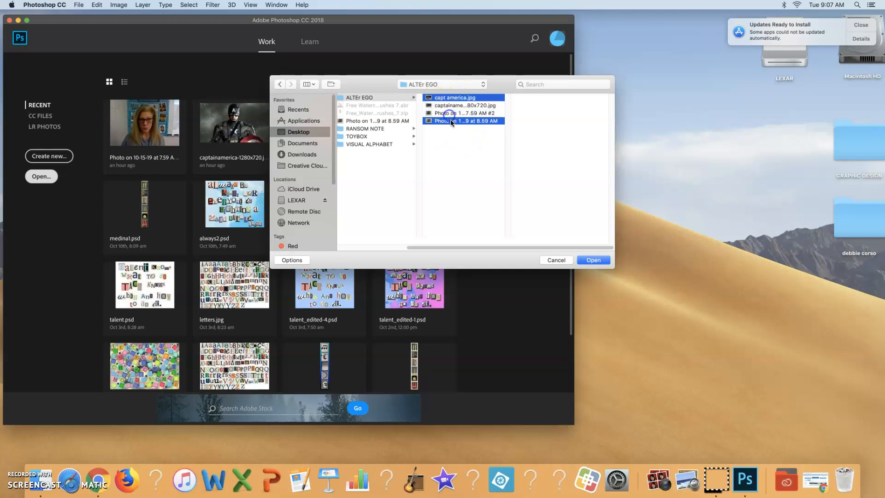
{"action": "left_click", "coordinate": [450, 121], "text": "super"}
{"action": "left_click", "coordinate": [450, 121], "text": "super"}
{"action": "left_click", "coordinate": [587, 258]}
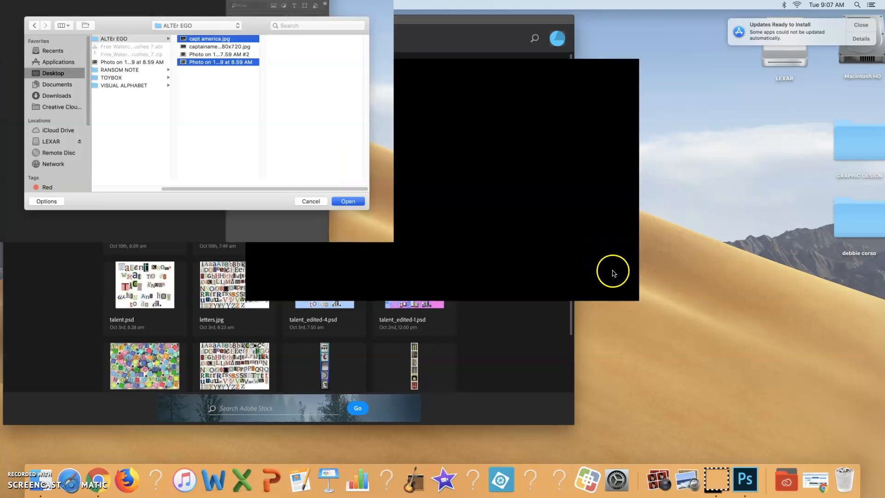
Step: Move the Photoshop window aside, float the portrait photo in its own window, and place it beside capt america.jpg
{"action": "left_click_drag", "start_coordinate": [429, 20], "coordinate": [684, 16]}
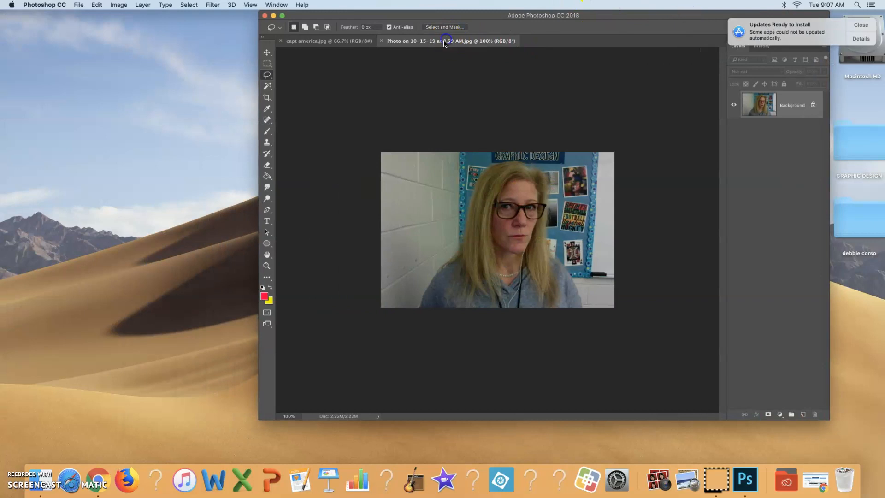
{"action": "left_click_drag", "start_coordinate": [444, 43], "coordinate": [446, 65]}
{"action": "left_click_drag", "start_coordinate": [356, 133], "coordinate": [85, 174]}
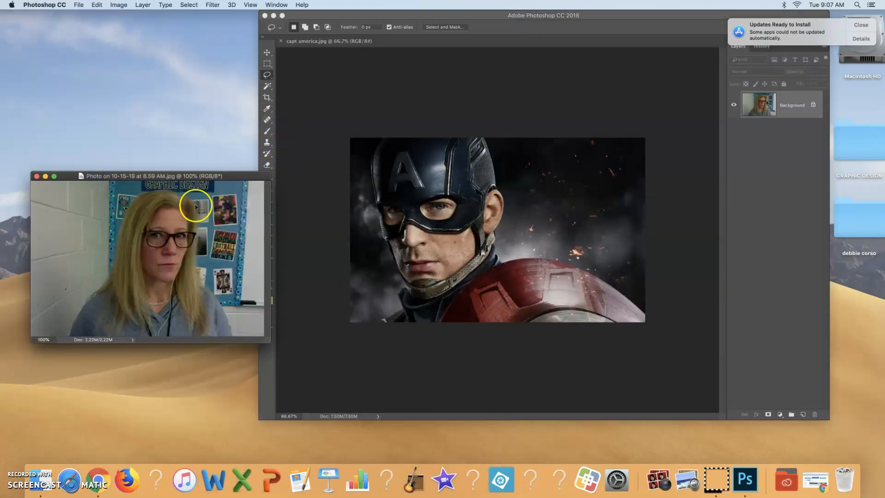
{"action": "left_click_drag", "start_coordinate": [204, 178], "coordinate": [206, 130]}
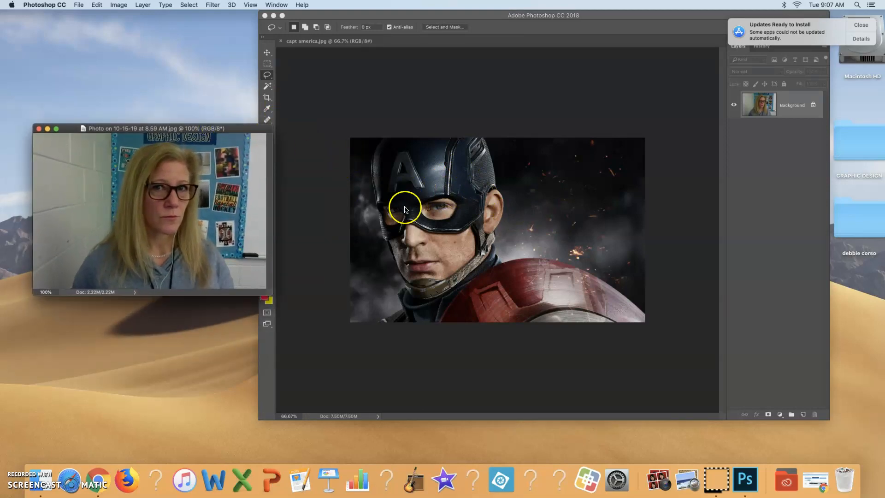
{"action": "left_click_drag", "start_coordinate": [195, 131], "coordinate": [253, 123]}
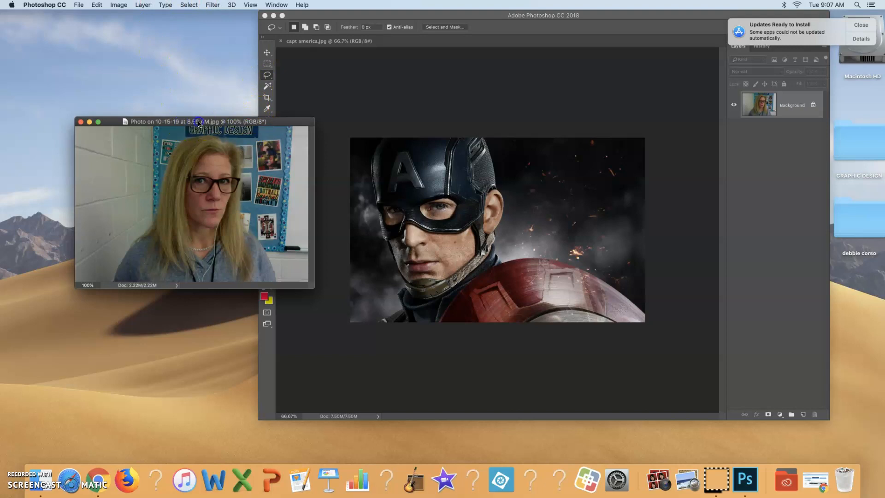
{"action": "left_click_drag", "start_coordinate": [198, 123], "coordinate": [172, 126]}
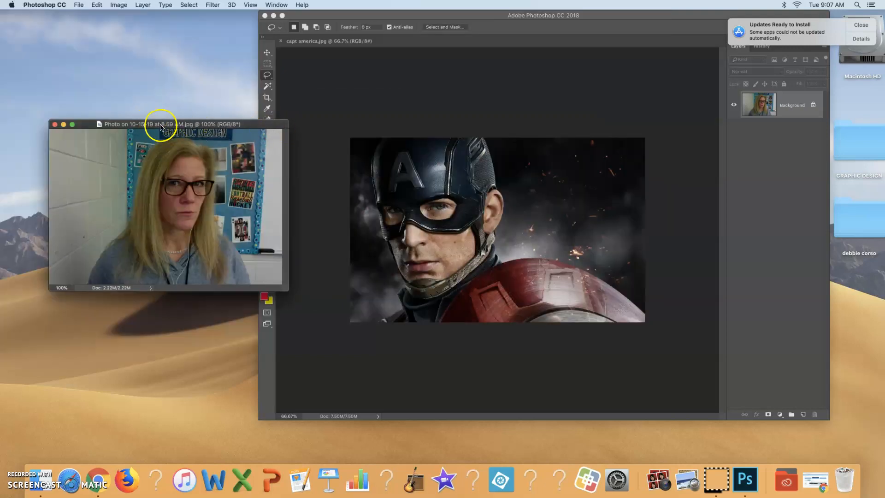
Step: Flip the portrait photo's canvas horizontally so it faces the same way as Captain America
{"action": "left_click", "coordinate": [119, 6]}
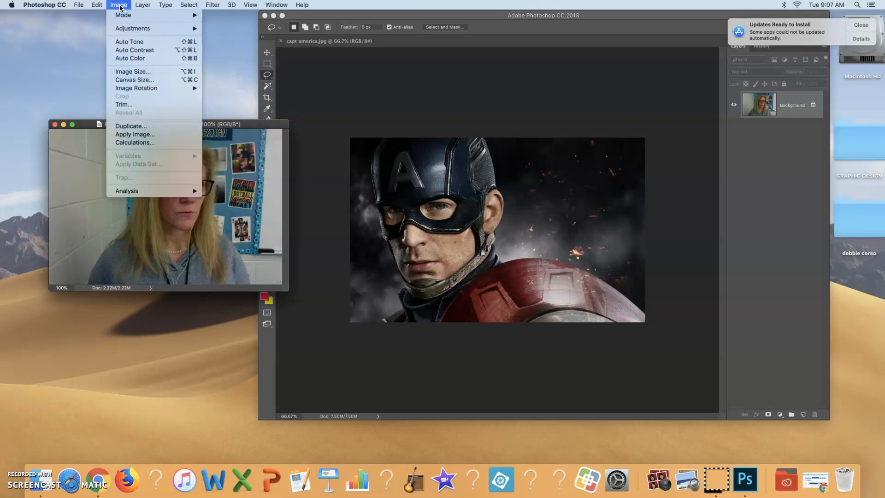
{"action": "left_click", "coordinate": [137, 87]}
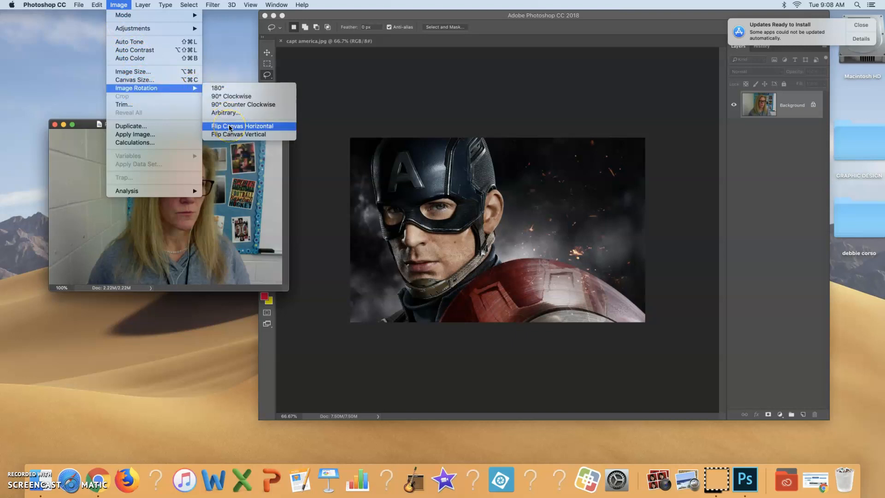
{"action": "left_click", "coordinate": [229, 127]}
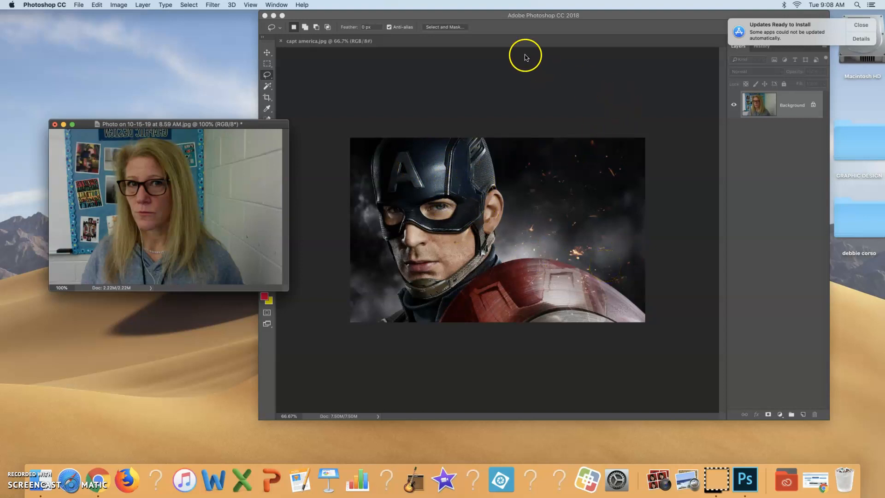
Step: Copy the portrait photo into capt america.jpg as a new layer, and close the original photo without saving its changes
{"action": "left_click_drag", "start_coordinate": [544, 18], "coordinate": [596, 45]}
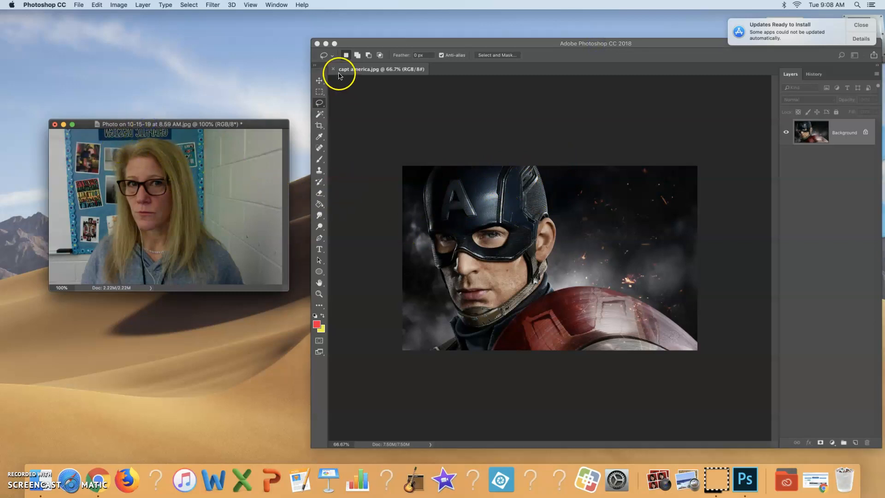
{"action": "left_click", "coordinate": [319, 80]}
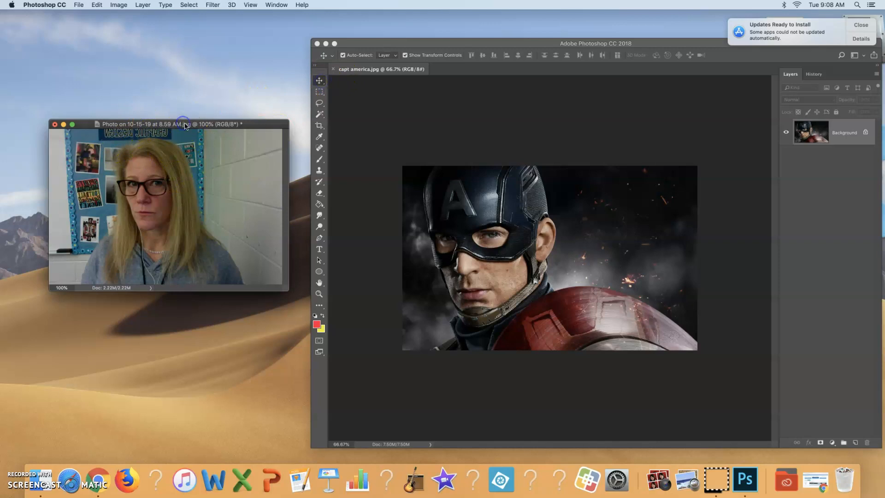
{"action": "left_click_drag", "start_coordinate": [171, 125], "coordinate": [174, 84]}
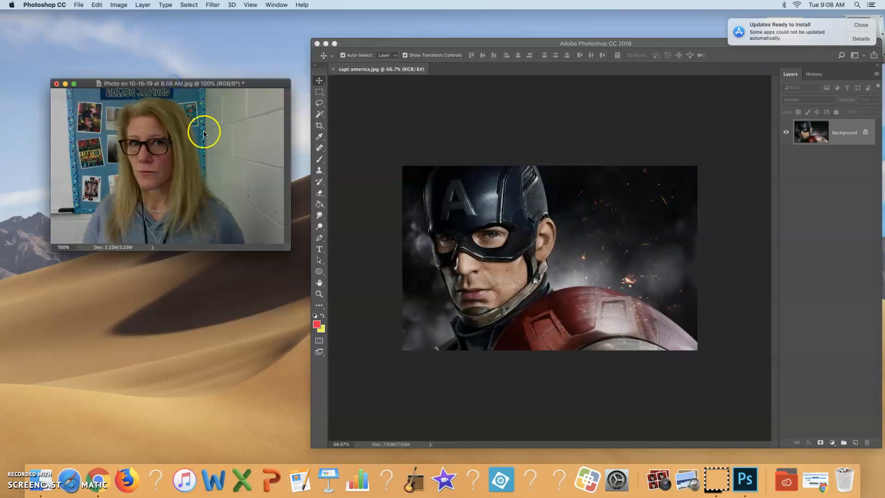
{"action": "left_click", "coordinate": [160, 151]}
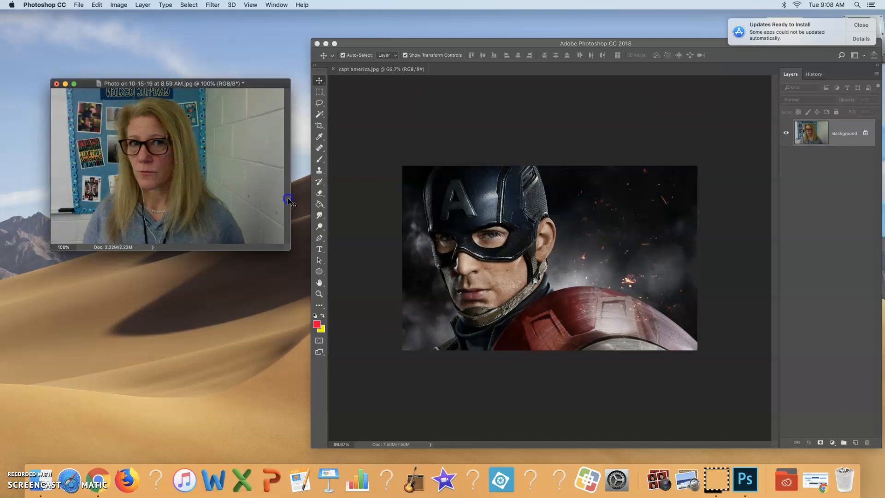
{"action": "left_click_drag", "start_coordinate": [175, 138], "coordinate": [428, 225]}
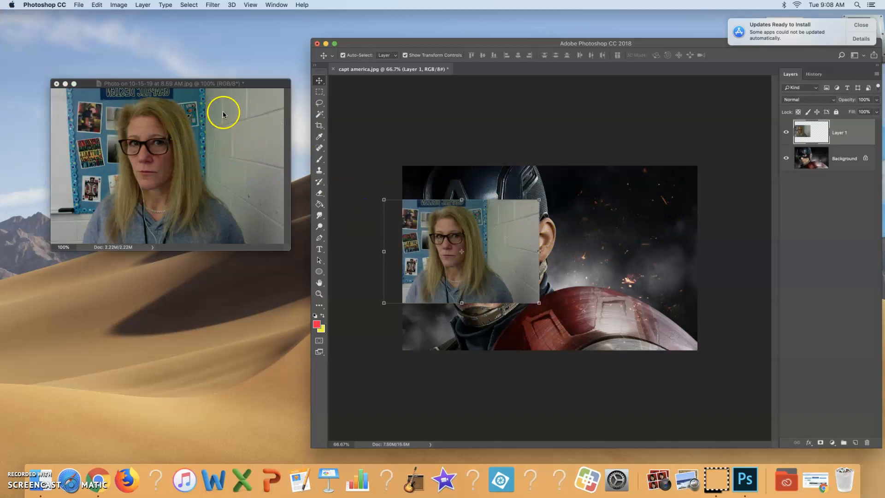
{"action": "left_click", "coordinate": [56, 84]}
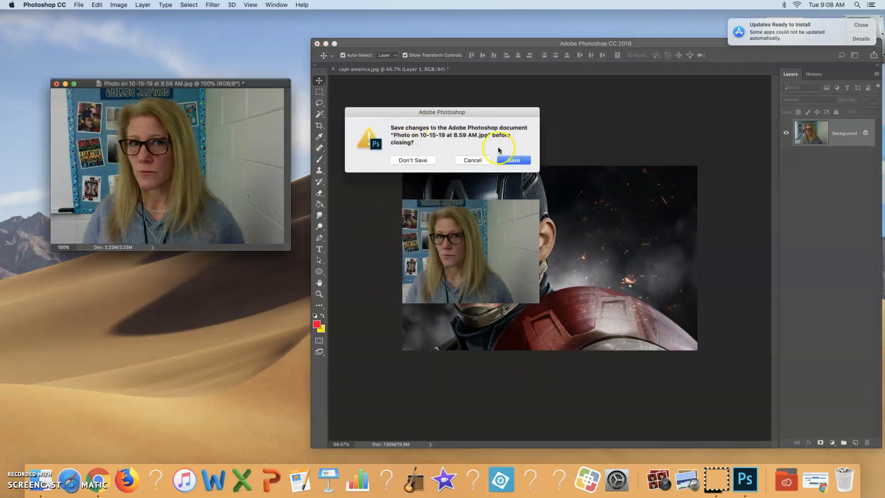
{"action": "left_click", "coordinate": [413, 161]}
Step: Shift the portrait layer toward the middle of the Captain America image and enlarge the application window to nearly full screen
{"action": "left_click_drag", "start_coordinate": [450, 251], "coordinate": [543, 248]}
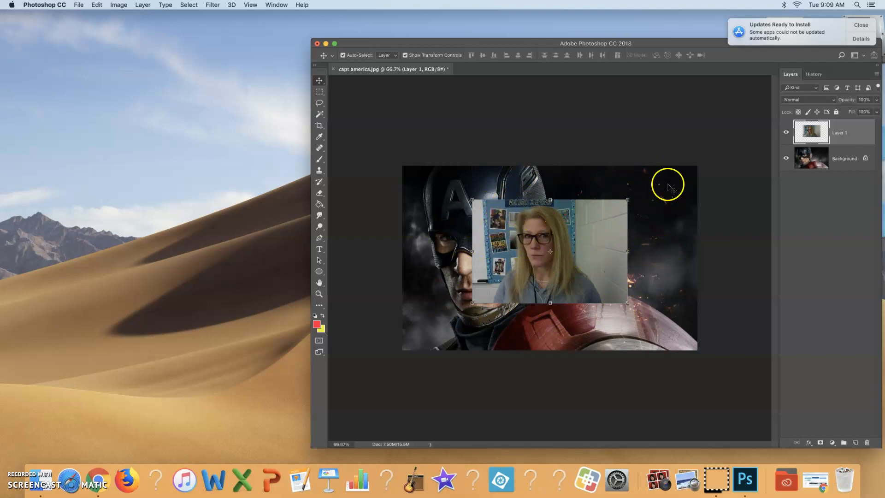
{"action": "left_click_drag", "start_coordinate": [656, 43], "coordinate": [352, 15]}
{"action": "left_click_drag", "start_coordinate": [578, 419], "coordinate": [813, 462]}
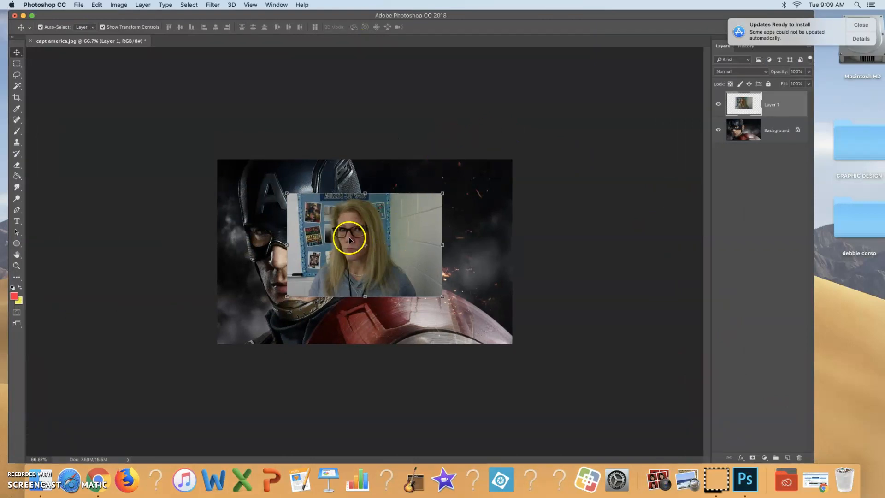
Step: Place the portrait layer over Captain America's face, enlarge it with width and height linked, and apply the transform
{"action": "left_click_drag", "start_coordinate": [351, 240], "coordinate": [304, 252]}
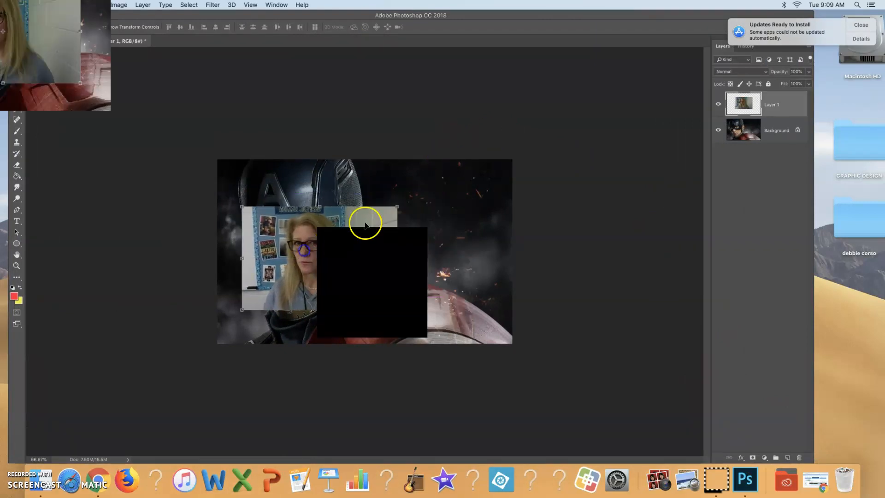
{"action": "left_click_drag", "start_coordinate": [396, 206], "coordinate": [512, 128]}
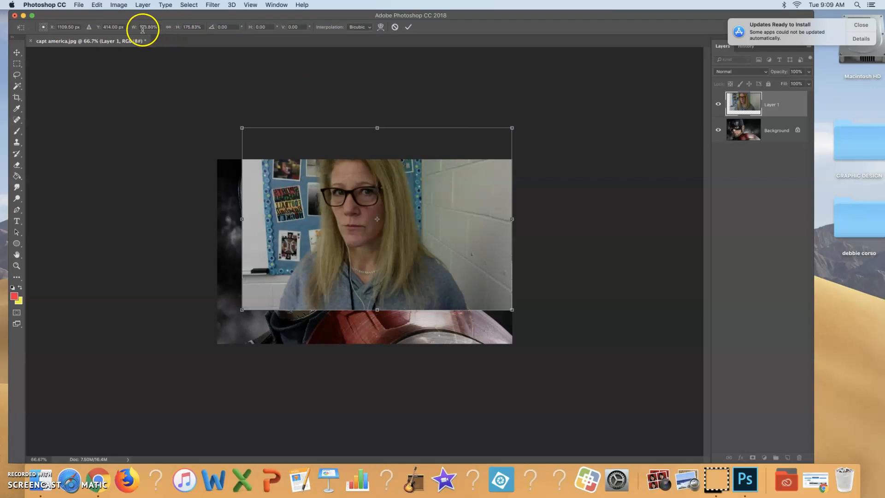
{"action": "left_click", "coordinate": [168, 29]}
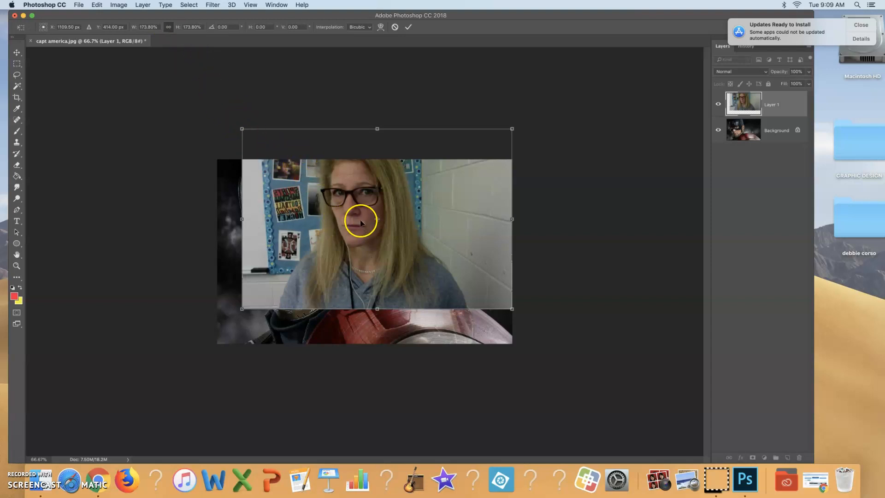
{"action": "left_click_drag", "start_coordinate": [513, 130], "coordinate": [563, 100]}
{"action": "left_click", "coordinate": [408, 28]}
Step: Start another free transform on the portrait layer, scale it proportionally to about 90%, and move it over Captain America's face
{"action": "key", "text": "ctrl+t"}
{"action": "left_click_drag", "start_coordinate": [558, 98], "coordinate": [530, 101]}
{"action": "left_click", "coordinate": [168, 27]}
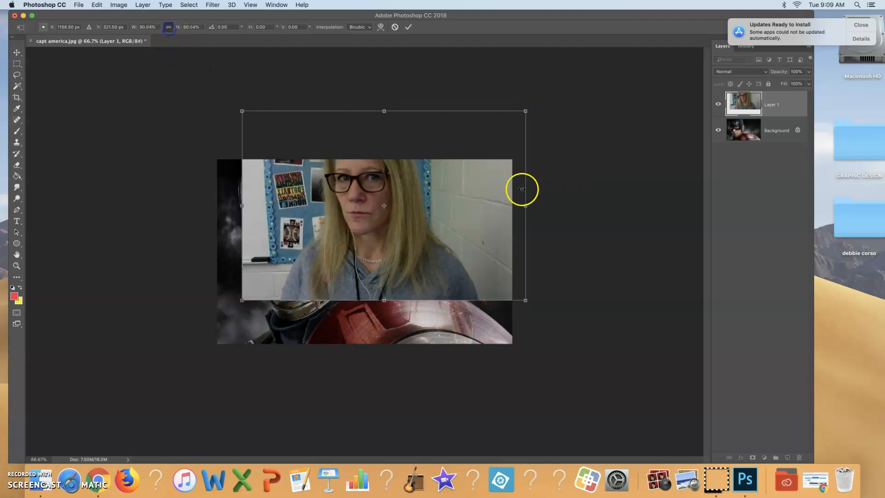
{"action": "left_click_drag", "start_coordinate": [433, 227], "coordinate": [378, 259]}
{"action": "left_click_drag", "start_coordinate": [382, 187], "coordinate": [338, 214]}
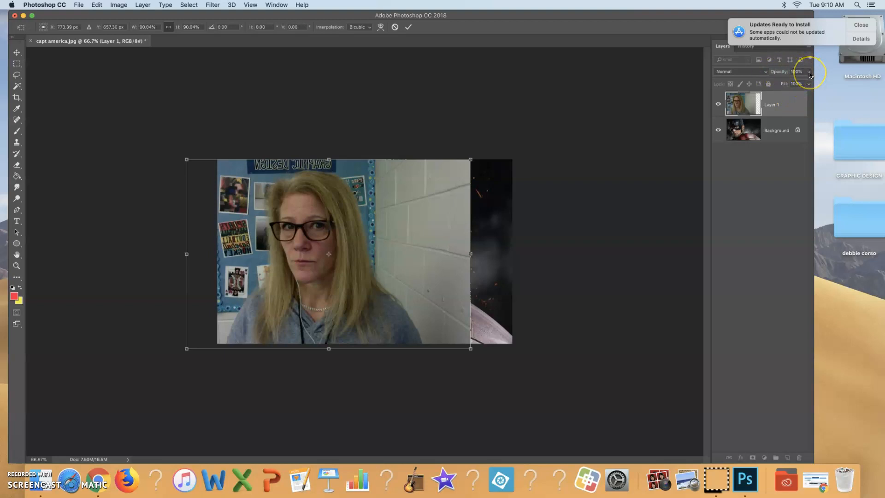
Step: Lower the portrait layer's opacity to 51% so Captain America shows through
{"action": "left_click", "coordinate": [803, 72]}
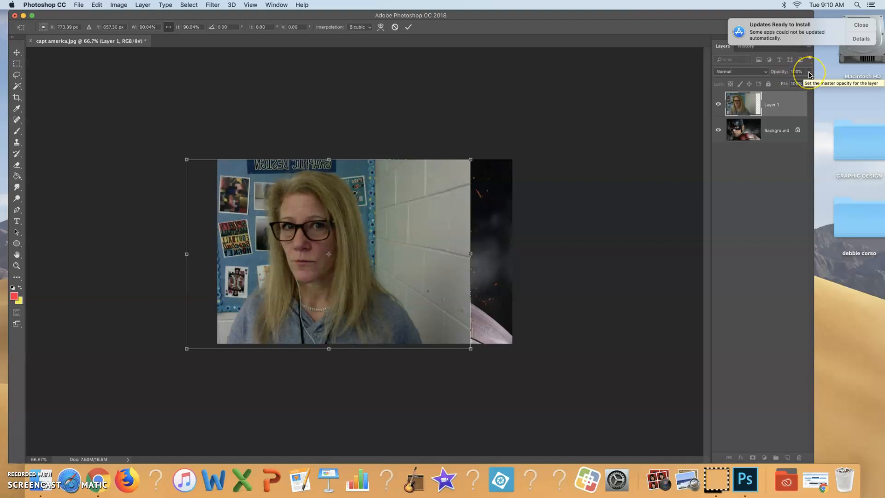
{"action": "left_click", "coordinate": [809, 73]}
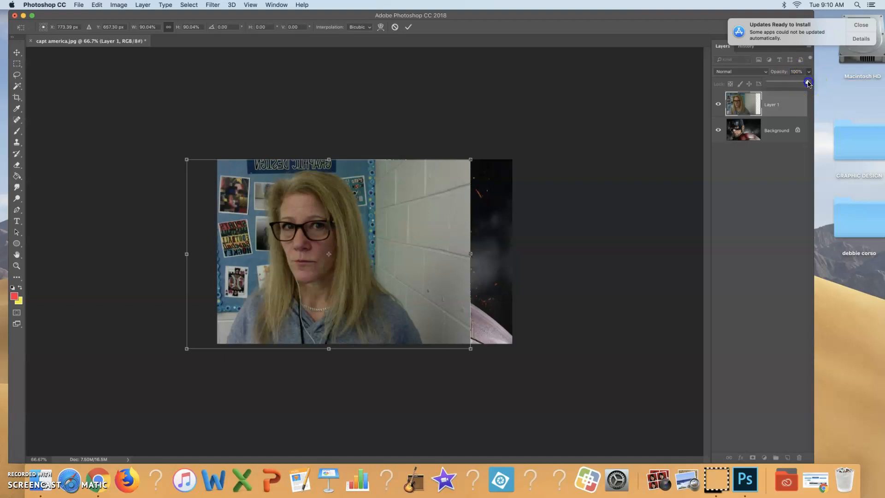
{"action": "left_click_drag", "start_coordinate": [799, 85], "coordinate": [793, 84]}
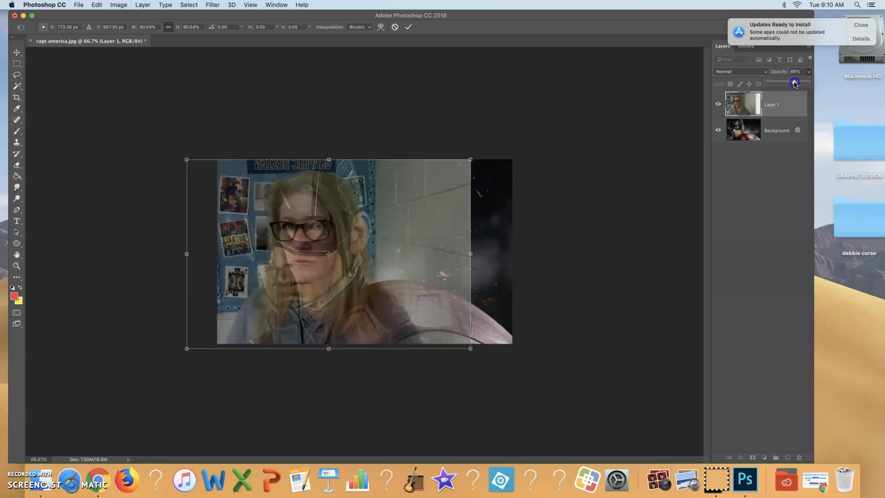
{"action": "left_click_drag", "start_coordinate": [793, 84], "coordinate": [784, 85]}
Step: Enlarge the portrait layer to about 130%, rotate it about -1.7°, and line up its face with Captain America's
{"action": "left_click_drag", "start_coordinate": [341, 246], "coordinate": [321, 257]}
{"action": "left_click_drag", "start_coordinate": [448, 170], "coordinate": [485, 131]}
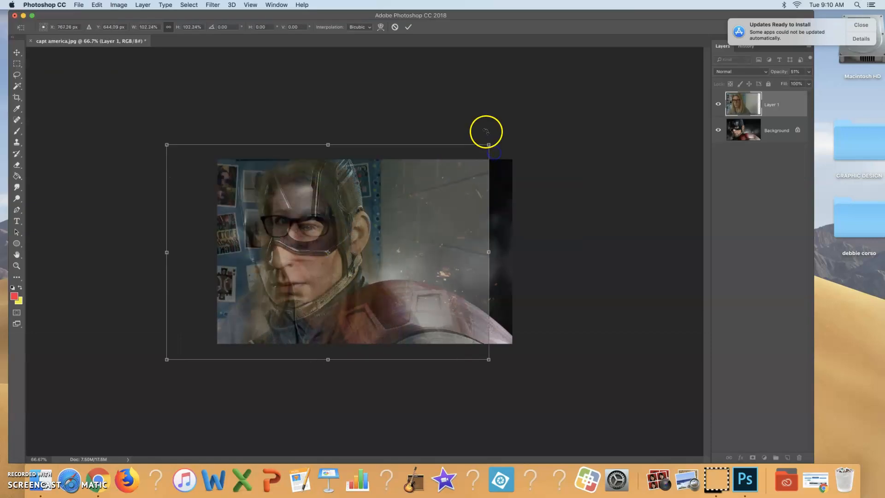
{"action": "mouse_move", "coordinate": [339, 231]}
{"action": "left_mouse_down"}
{"action": "mouse_move", "coordinate": [322, 248]}
{"action": "mouse_move", "coordinate": [330, 240]}
{"action": "left_mouse_up"}
{"action": "left_click_drag", "start_coordinate": [488, 256], "coordinate": [488, 251]}
{"action": "left_click_drag", "start_coordinate": [482, 142], "coordinate": [575, 105]}
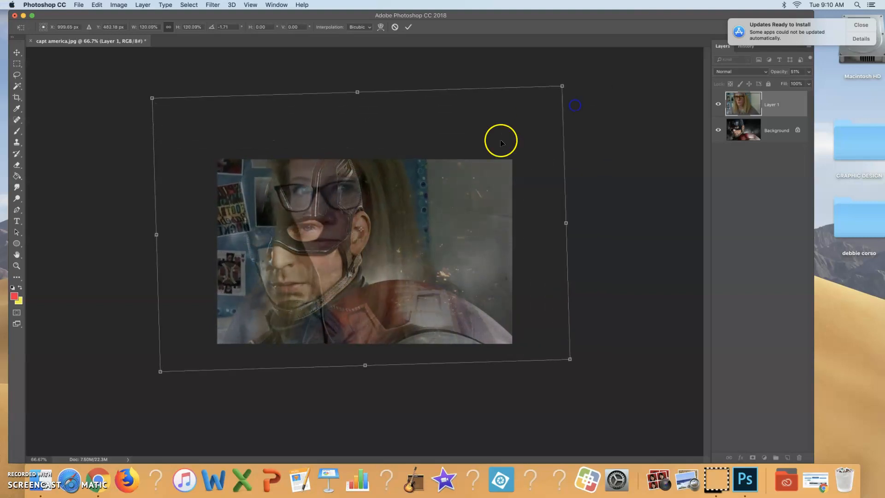
{"action": "left_click_drag", "start_coordinate": [338, 189], "coordinate": [303, 225]}
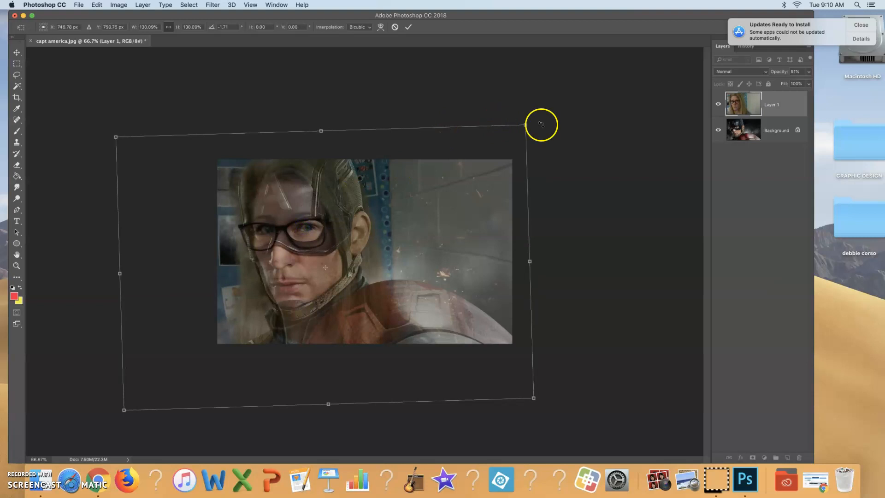
Step: Fine-tune the portrait layer's scale to about 136% and its position so eyes, nose and mouth match, and apply the transform
{"action": "left_click_drag", "start_coordinate": [526, 124], "coordinate": [549, 110]}
{"action": "left_click_drag", "start_coordinate": [352, 217], "coordinate": [342, 230]}
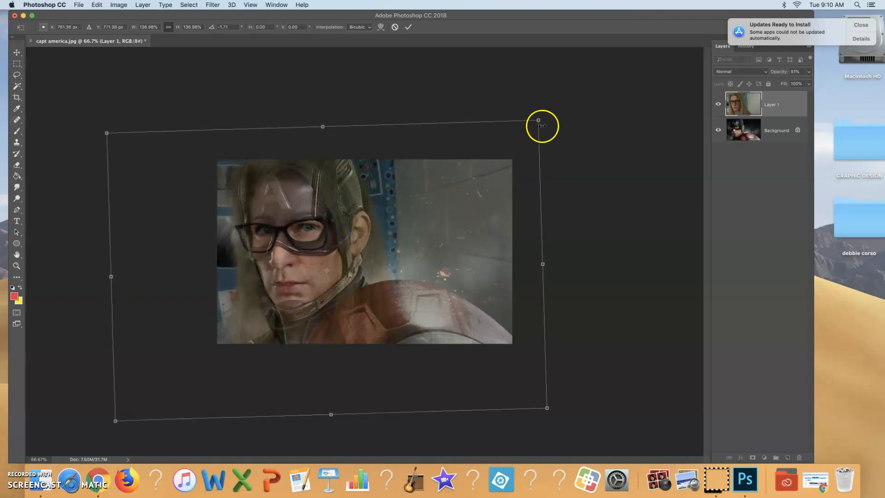
{"action": "left_click_drag", "start_coordinate": [539, 120], "coordinate": [537, 119]}
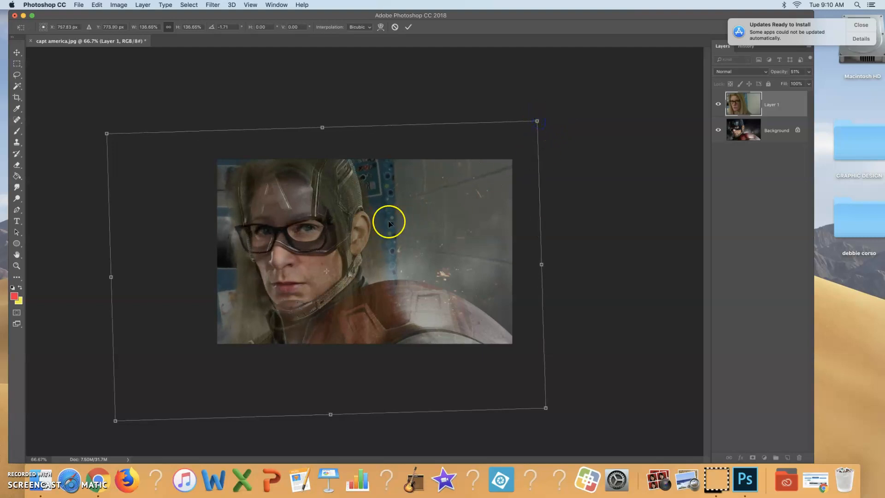
{"action": "left_click_drag", "start_coordinate": [322, 240], "coordinate": [321, 238]}
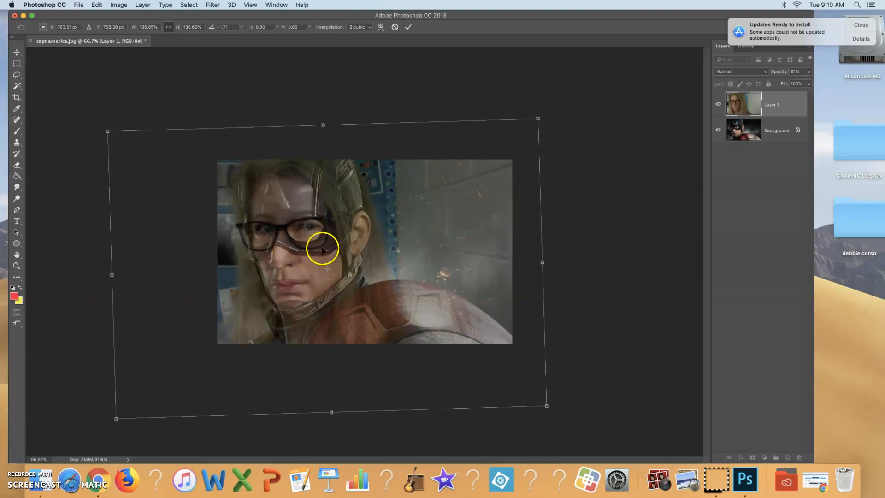
{"action": "left_click_drag", "start_coordinate": [322, 245], "coordinate": [323, 246]}
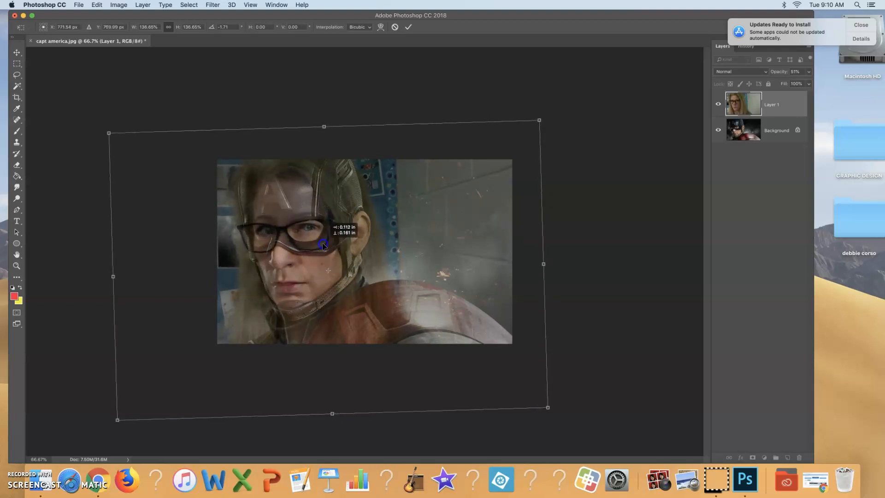
{"action": "left_click_drag", "start_coordinate": [538, 120], "coordinate": [536, 123]}
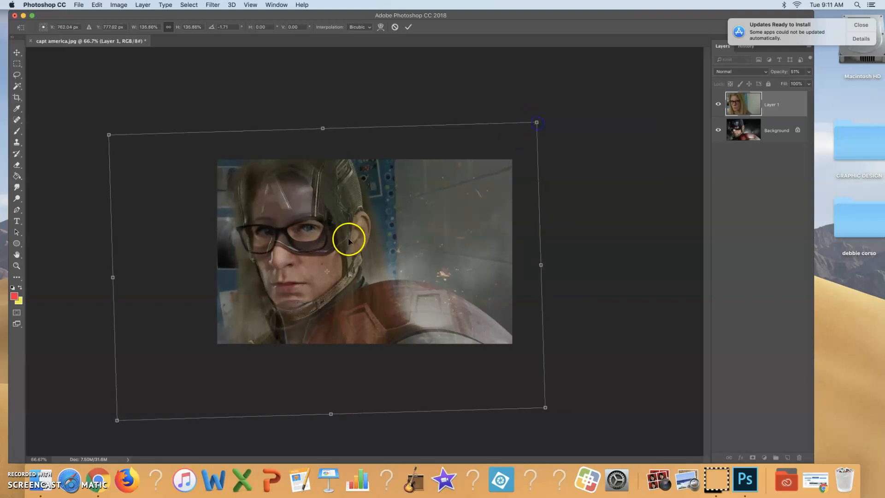
{"action": "left_click_drag", "start_coordinate": [342, 242], "coordinate": [344, 241]}
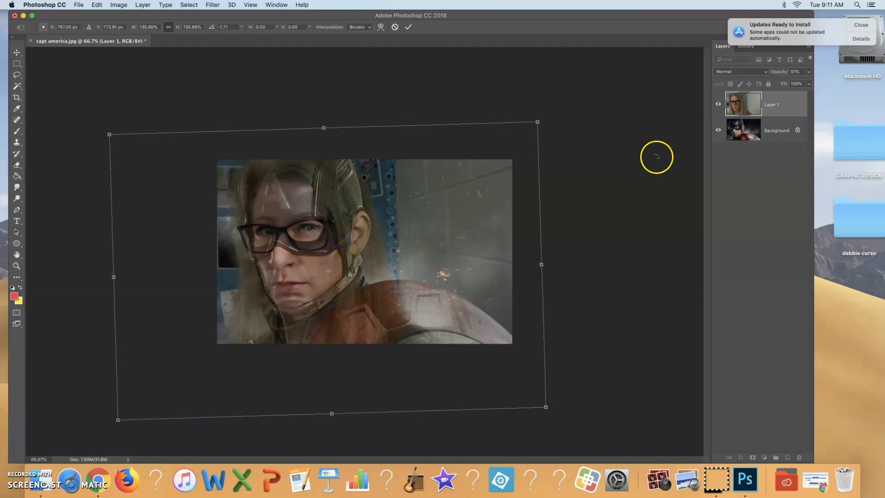
{"action": "left_click", "coordinate": [410, 28]}
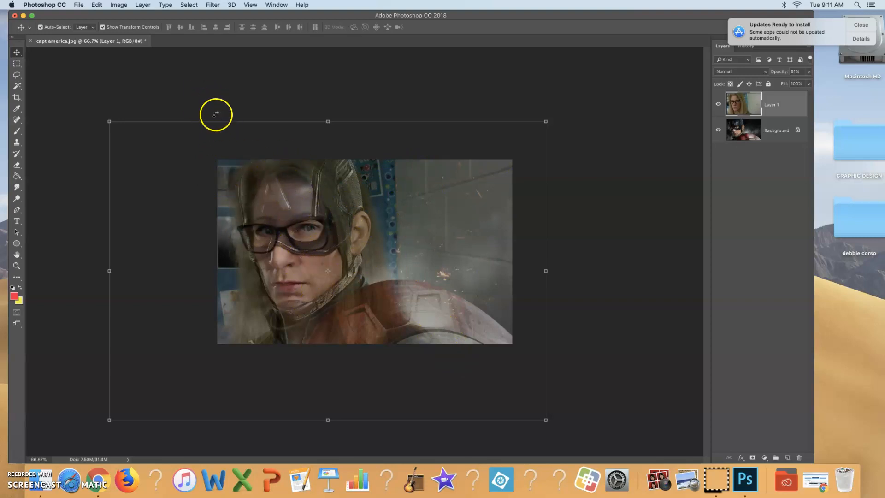
Step: Set the Crop tool to W x H x Resolution with 8 in by 10 in at 300 px/in
{"action": "left_click", "coordinate": [17, 97]}
{"action": "left_click", "coordinate": [57, 27]}
{"action": "left_click", "coordinate": [48, 27]}
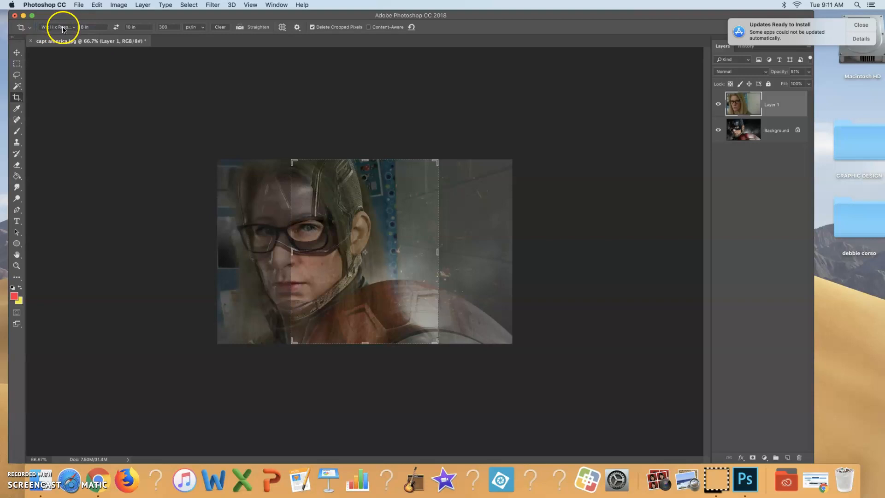
{"action": "left_click", "coordinate": [63, 28]}
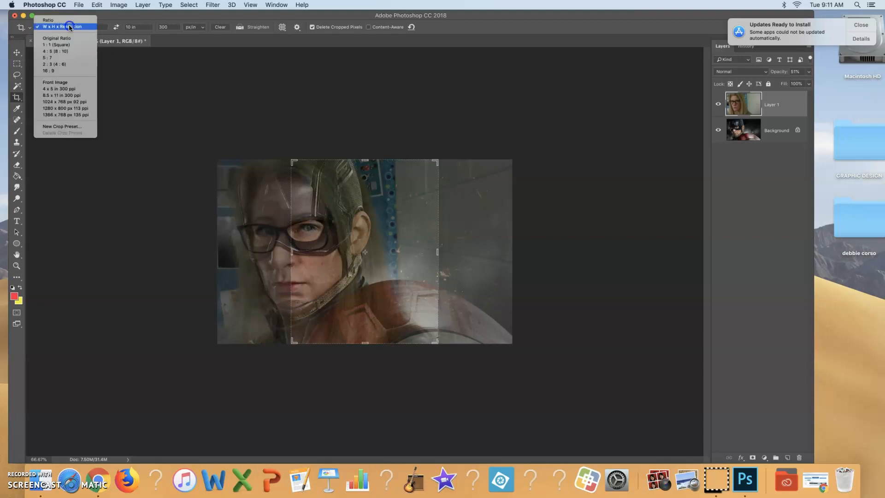
{"action": "left_click", "coordinate": [69, 27]}
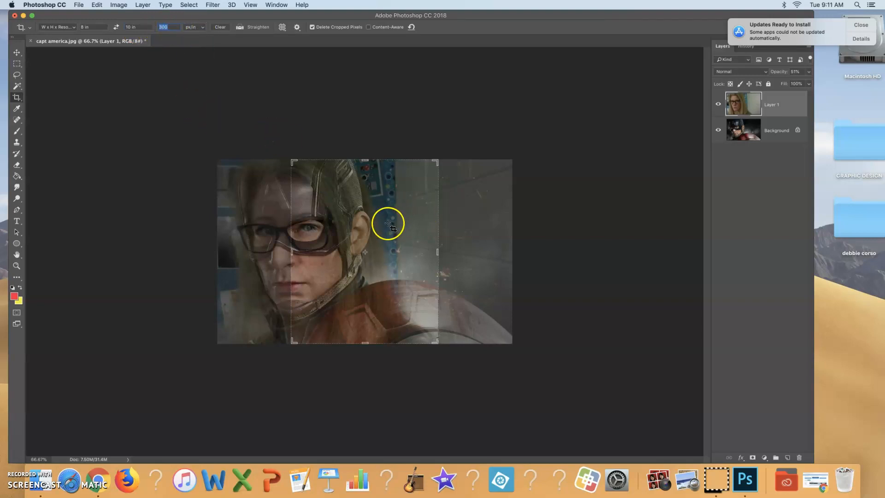
{"action": "left_click", "coordinate": [354, 251]}
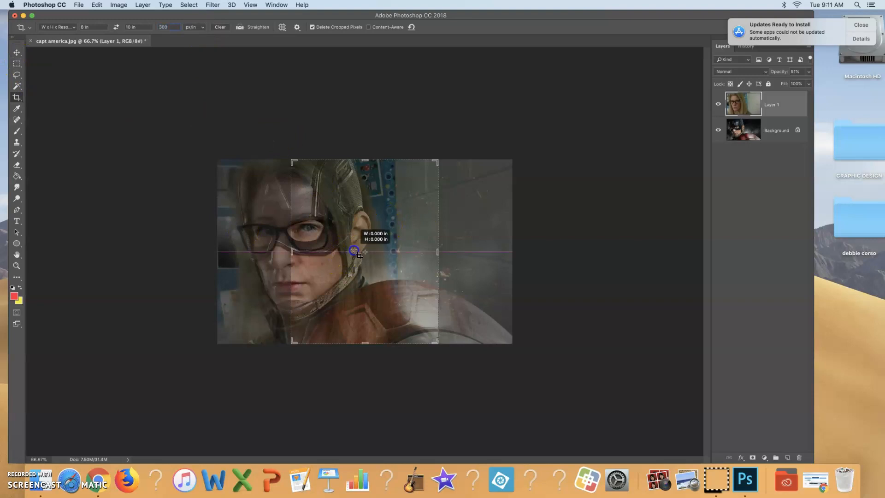
{"action": "left_click_drag", "start_coordinate": [365, 213], "coordinate": [371, 193]}
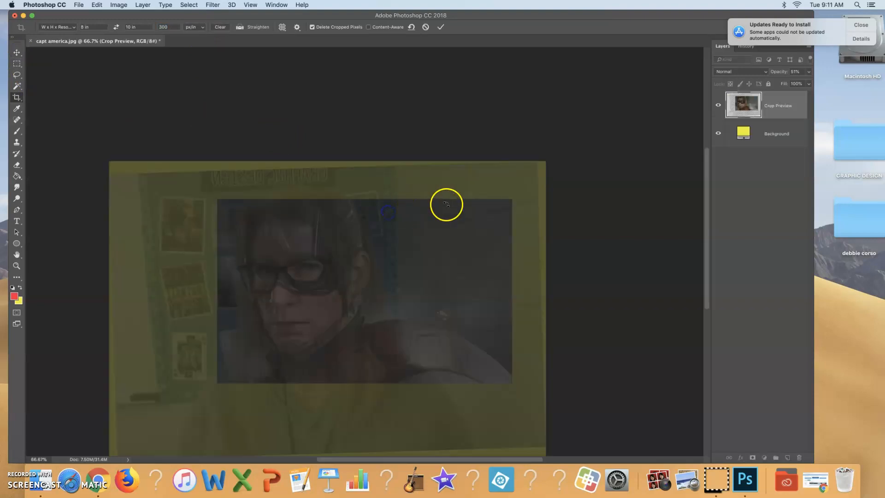
{"action": "key", "text": "super+z"}
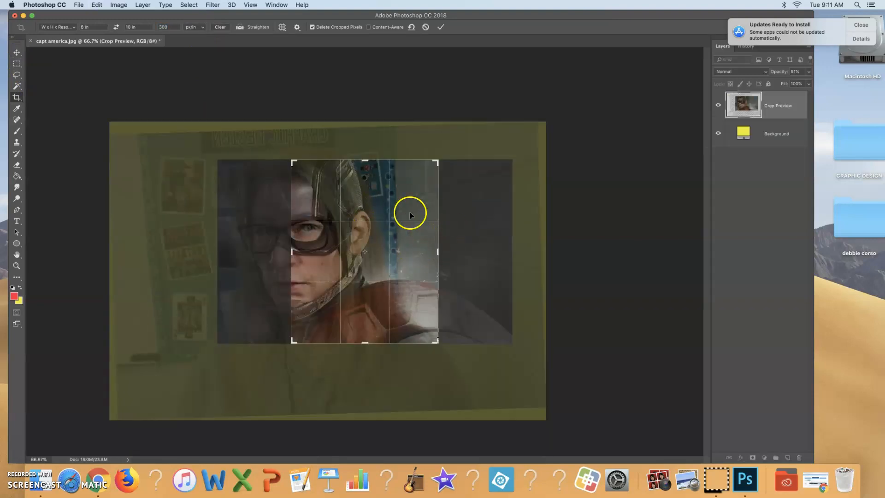
Step: Frame the masked face and helmet within the 8 x 10 in crop area and apply the crop
{"action": "left_click", "coordinate": [484, 191]}
{"action": "left_click_drag", "start_coordinate": [416, 186], "coordinate": [398, 190]}
{"action": "mouse_move", "coordinate": [434, 342]}
{"action": "left_mouse_down"}
{"action": "mouse_move", "coordinate": [401, 325]}
{"action": "mouse_move", "coordinate": [439, 346]}
{"action": "left_mouse_up"}
{"action": "left_click_drag", "start_coordinate": [404, 262], "coordinate": [396, 262]}
{"action": "left_click_drag", "start_coordinate": [433, 340], "coordinate": [434, 340]}
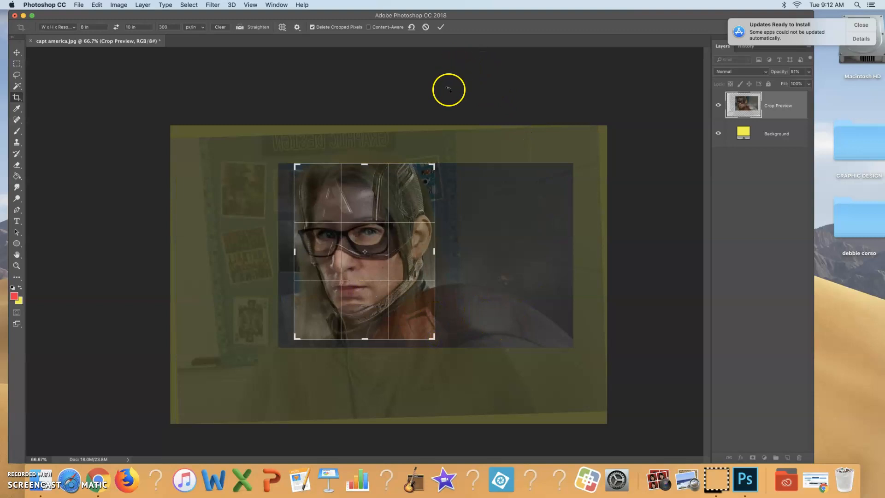
{"action": "left_click", "coordinate": [440, 27]}
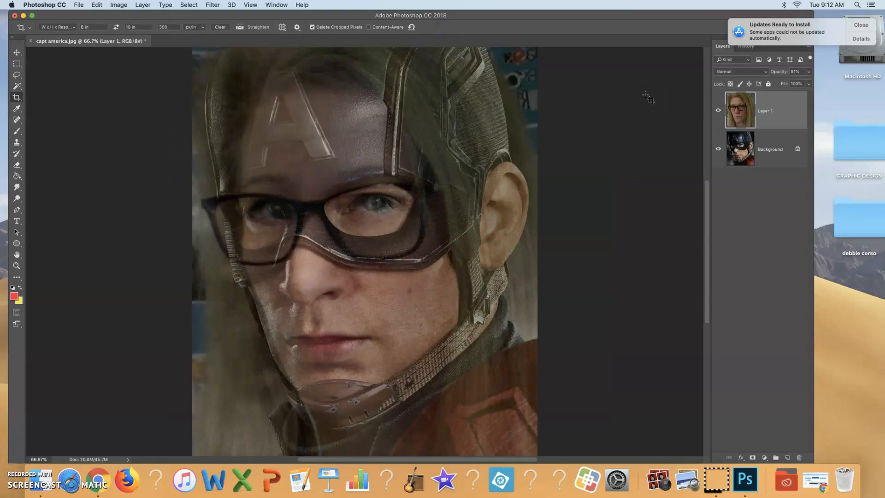
Step: Inspect the cropped composite at several magnifications to check the face alignment, finishing with the whole image in view at 50%
{"action": "key", "text": "super+equal"}
{"action": "key", "text": "super+equal"}
{"action": "key", "text": "super+equal"}
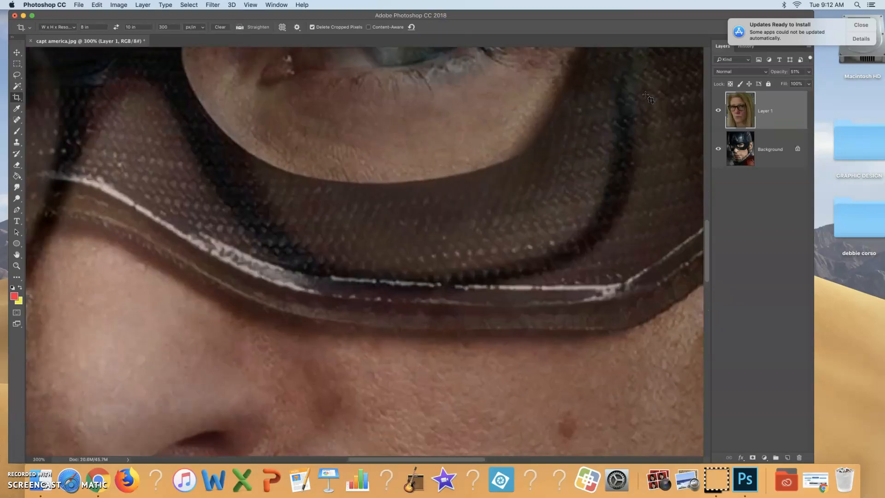
{"action": "key", "text": "super+minus"}
{"action": "key", "text": "super+minus"}
{"action": "key", "text": "super+minus"}
{"action": "key", "text": "super+minus"}
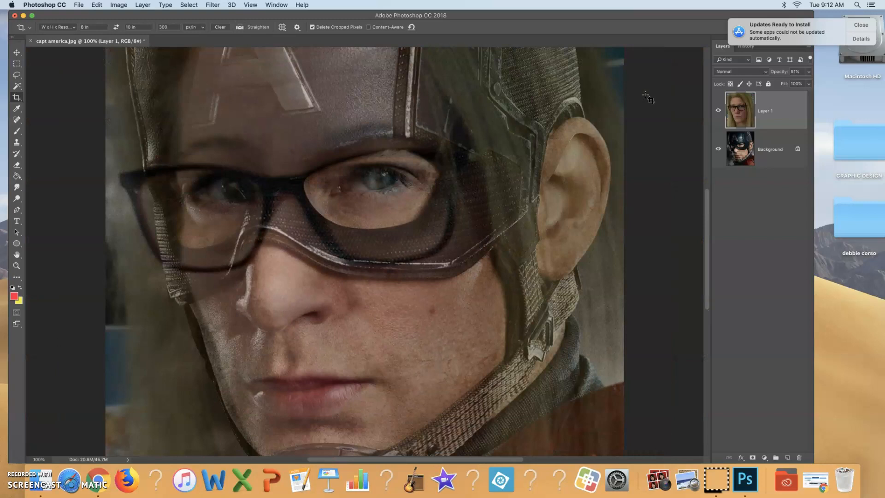
{"action": "key", "text": "super+minus"}
{"action": "key", "text": "super+minus"}
{"action": "key", "text": "super+equal"}
{"action": "key", "text": "super+equal"}
{"action": "key", "text": "super+equal"}
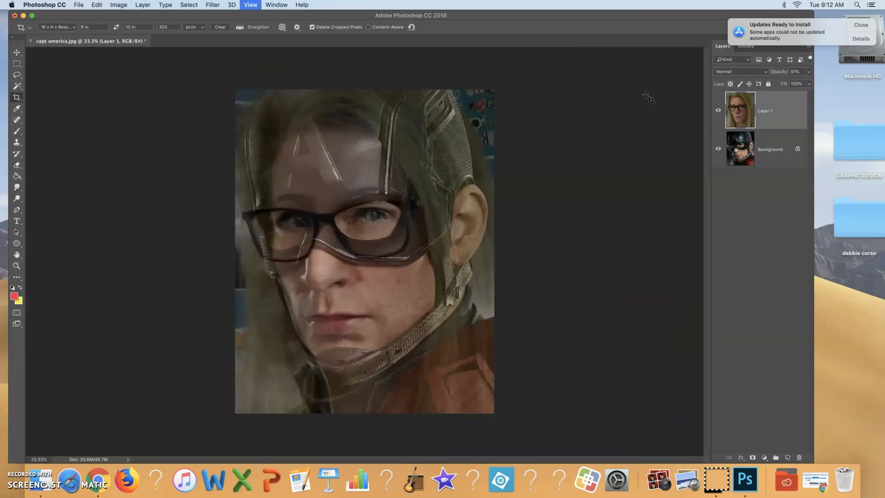
{"action": "key", "text": "super+minus"}
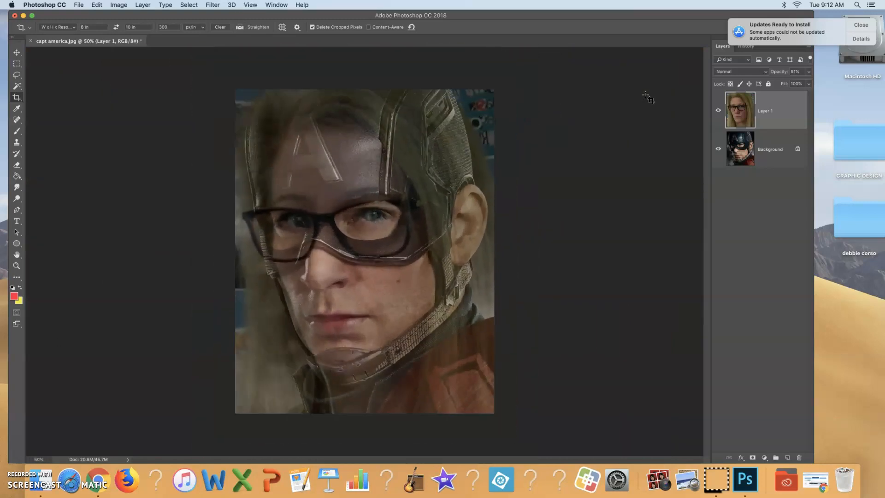